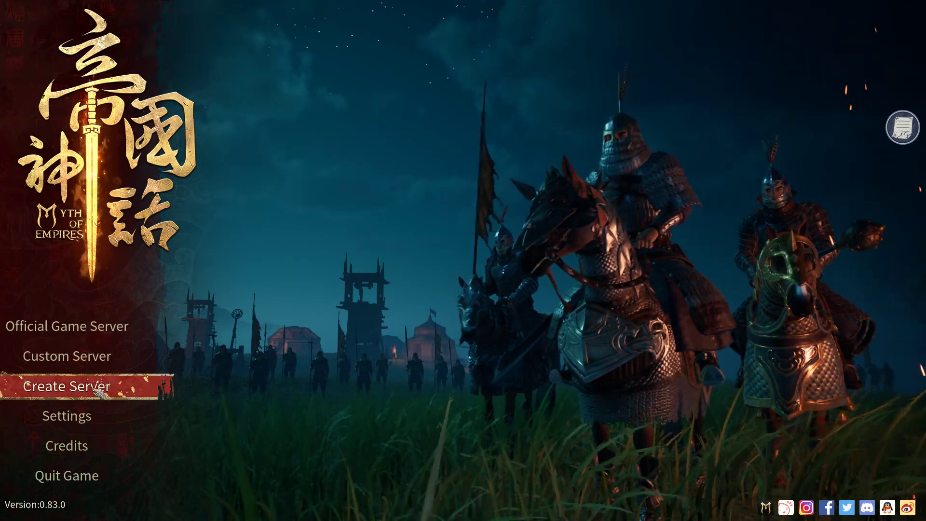
# Review the KRs server's basic settings, including the 20-player limit and port 11888.
pyautogui.click(98, 391)
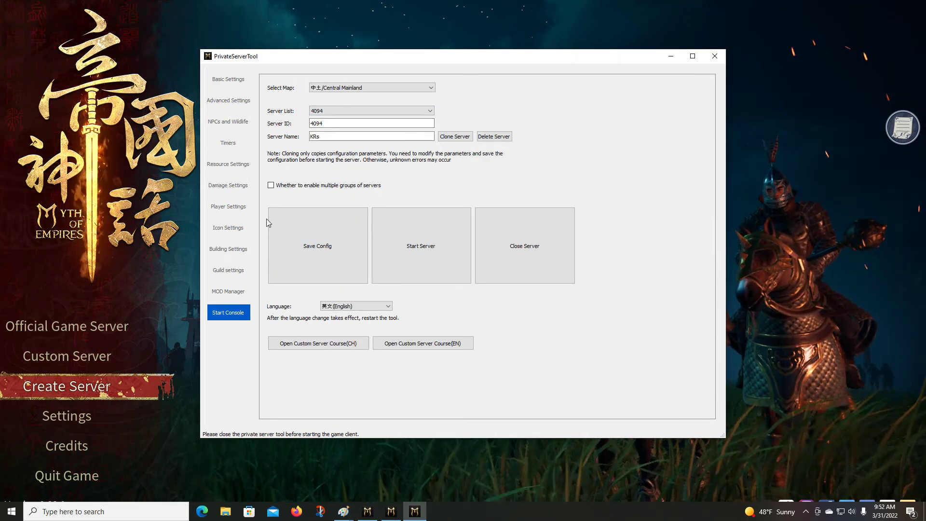
pyautogui.click(233, 84)
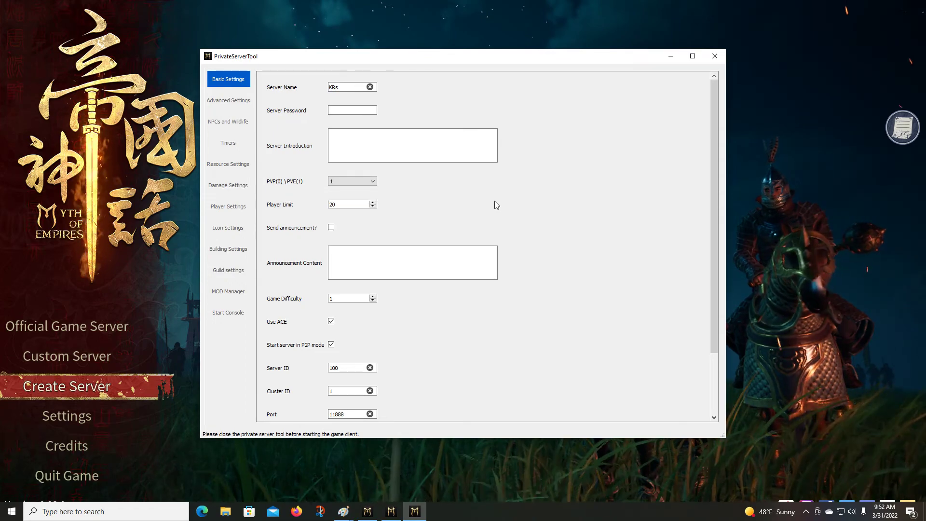
pyautogui.scroll(-2, 516, 211)
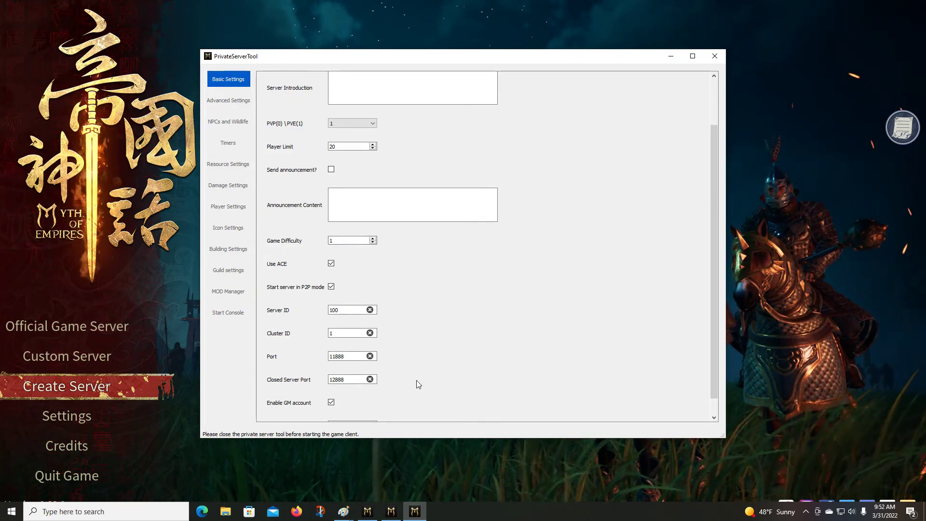
pyautogui.scroll(2, 415, 208)
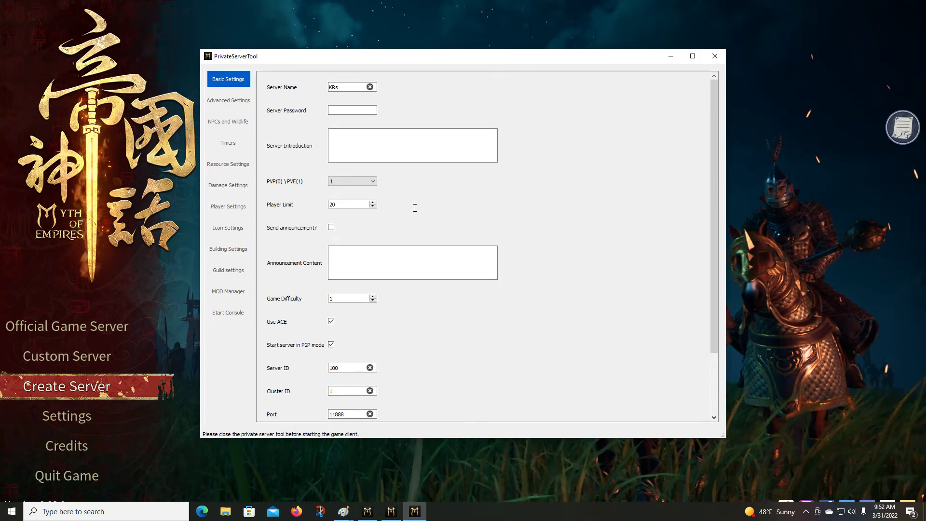
# Check the advanced options (chat on, save interval 20, durability on), then show NPCs and Wildlife.
pyautogui.click(223, 102)
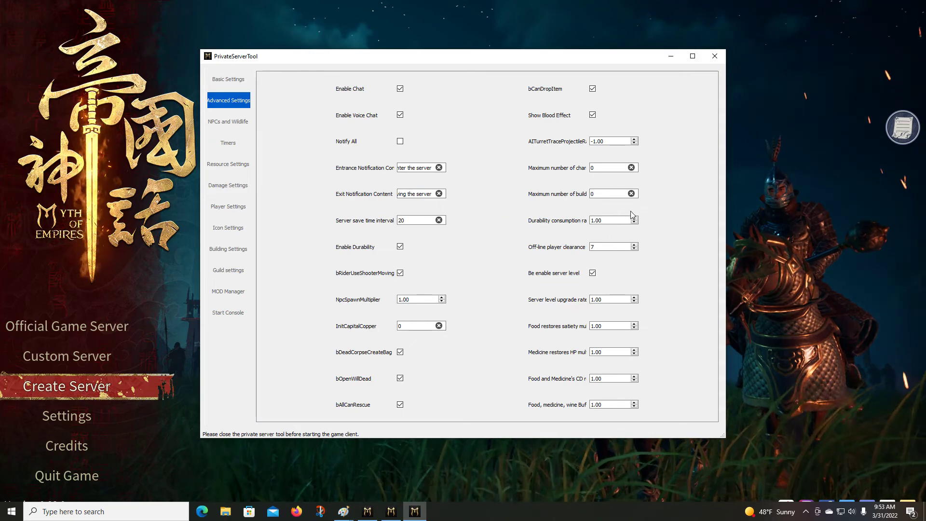
pyautogui.click(223, 124)
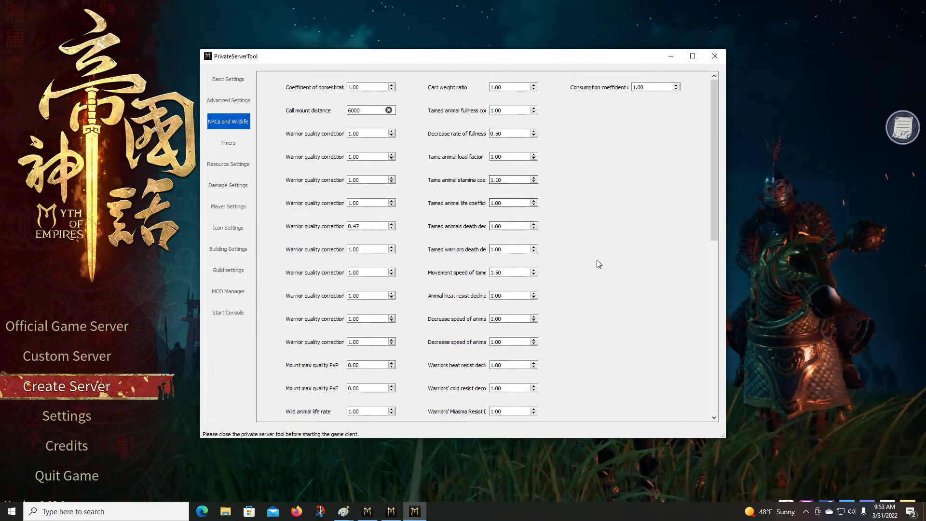
pyautogui.scroll(-6, 619, 244)
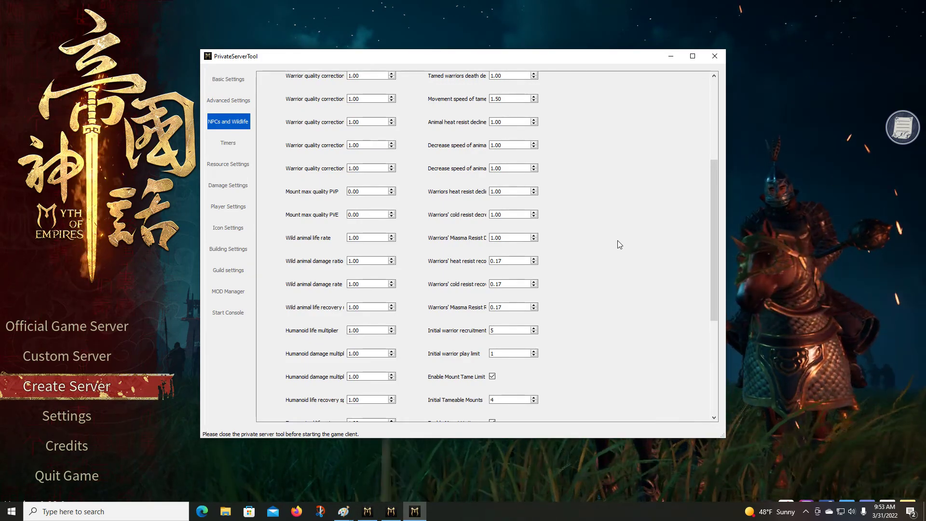
pyautogui.scroll(-4, 619, 244)
pyautogui.scroll(-2, 619, 244)
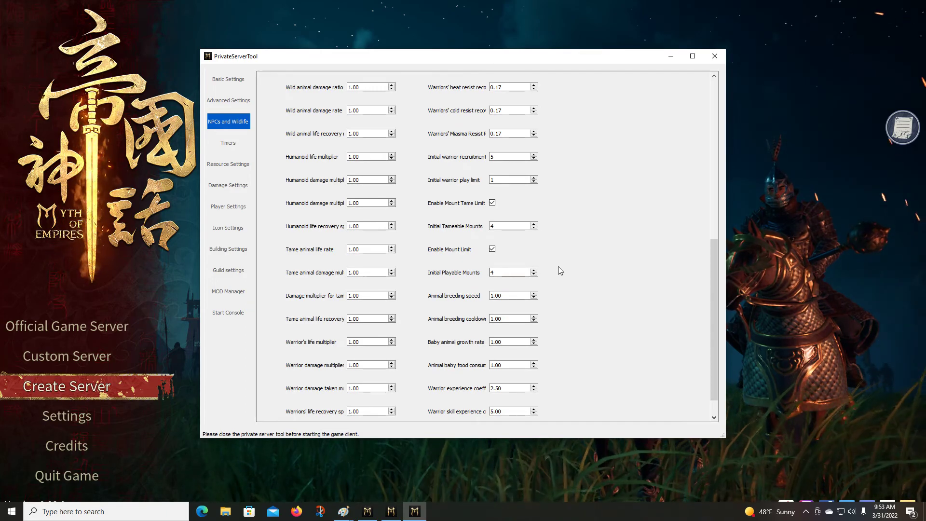
pyautogui.scroll(-1, 578, 265)
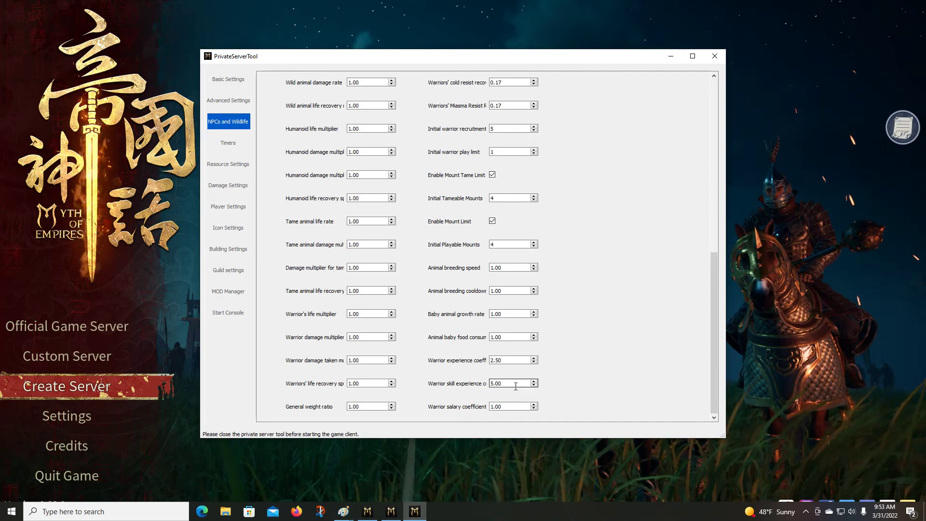
# Browse Timers and Resource Settings, ending on Damage Settings with enemy damage 1.00 and friendly 0.00.
pyautogui.click(227, 144)
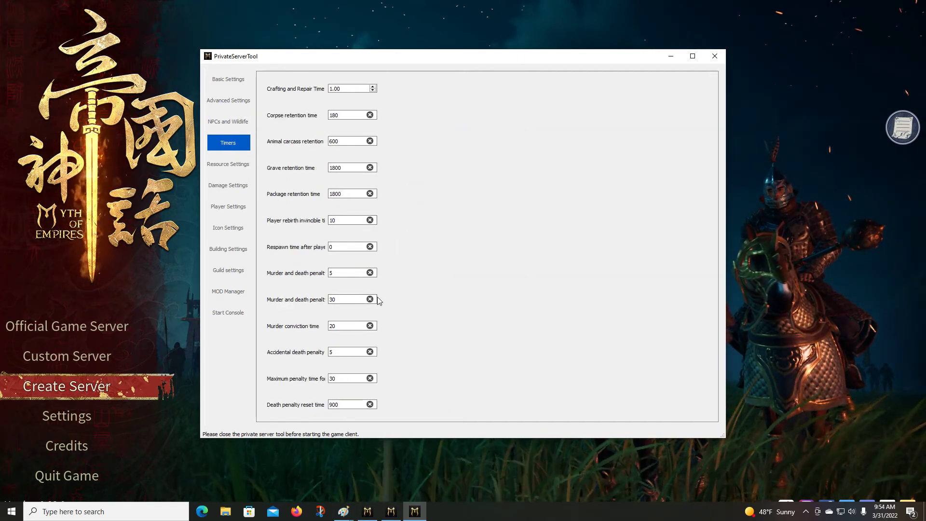
pyautogui.click(230, 162)
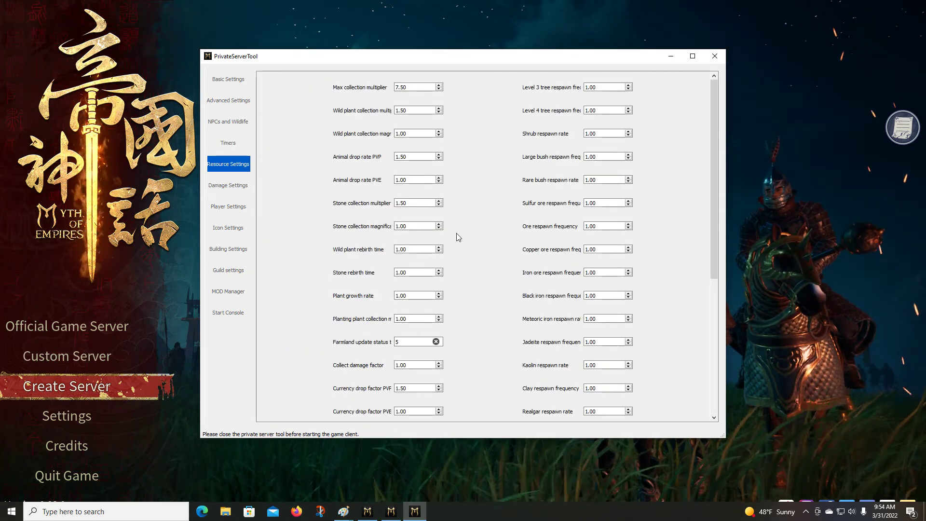
pyautogui.scroll(-3, 456, 236)
pyautogui.scroll(-2, 456, 236)
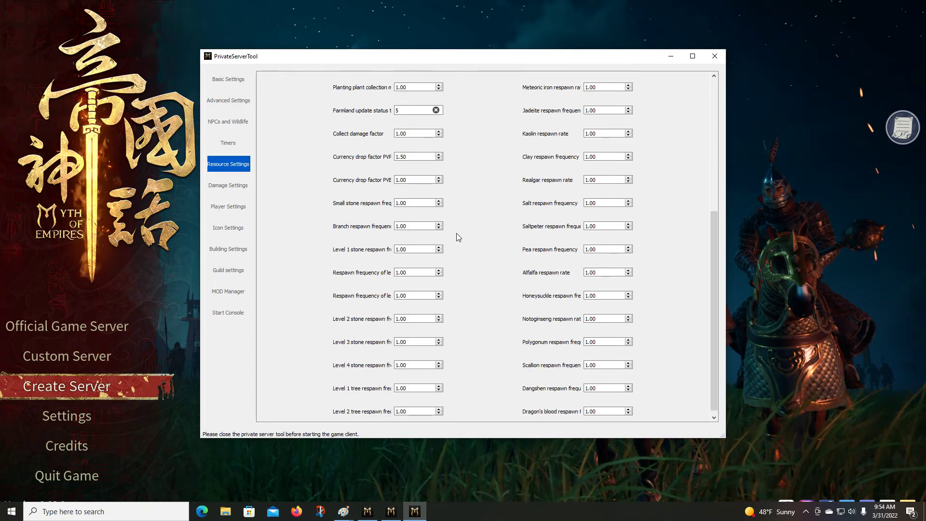
pyautogui.scroll(5, 456, 236)
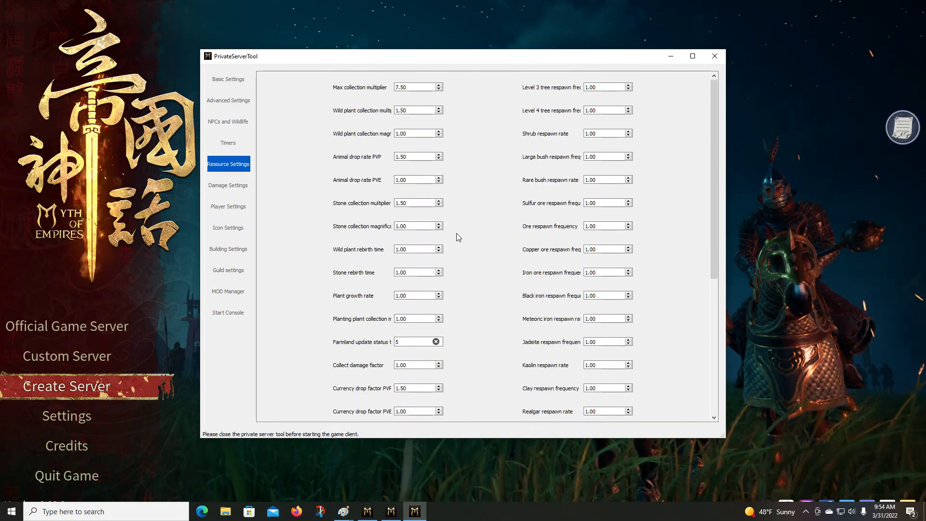
pyautogui.click(232, 188)
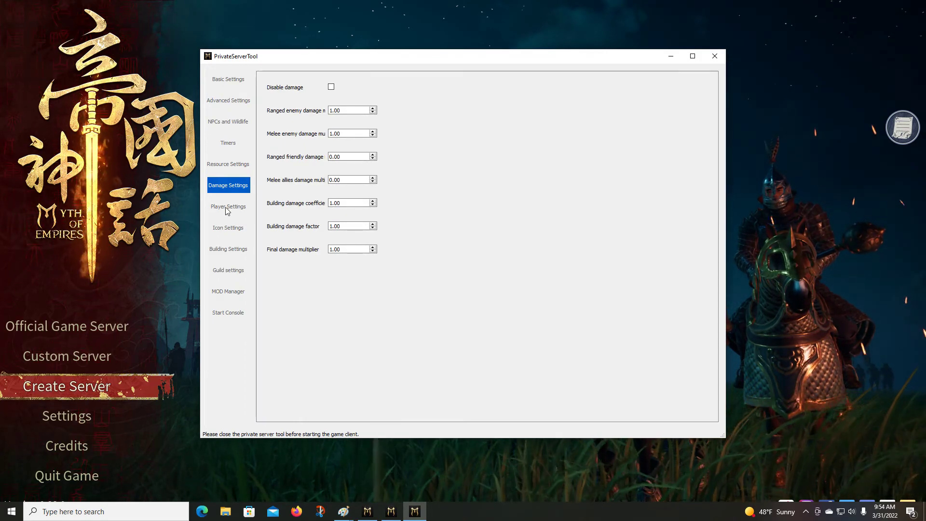
# Show Player Settings and select the player movement speed value of 1.50.
pyautogui.click(226, 209)
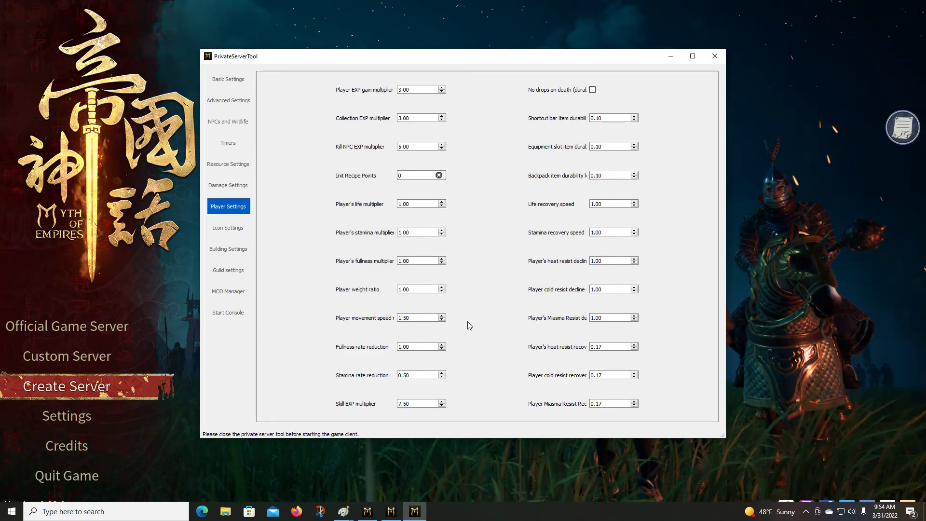
pyautogui.doubleClick(424, 320)
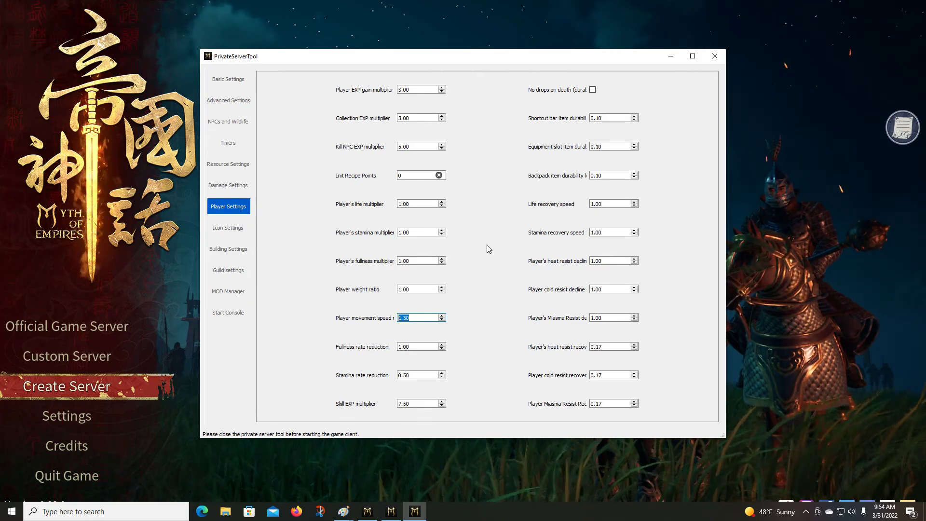
# View Icon Settings, then read Building Settings tooltips: PvP decay 1.00 and PvE decay 0.00.
pyautogui.click(232, 231)
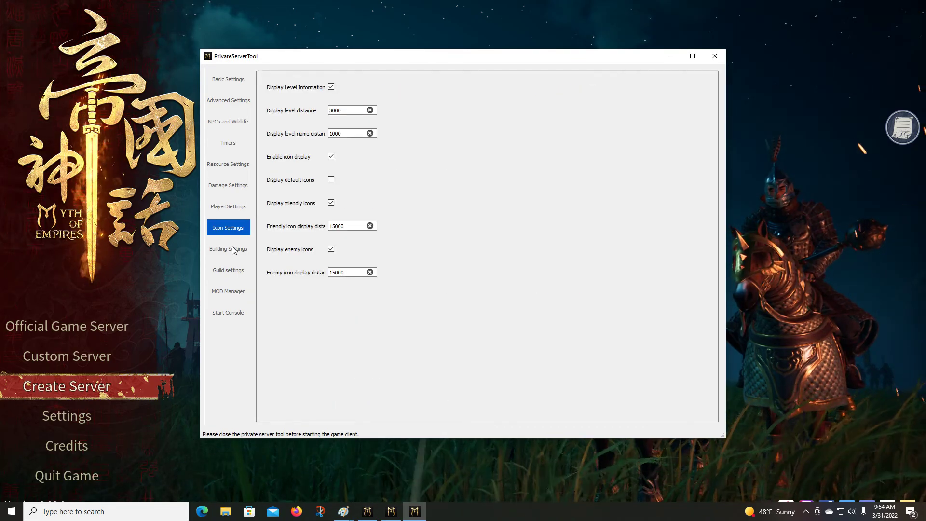
pyautogui.click(231, 252)
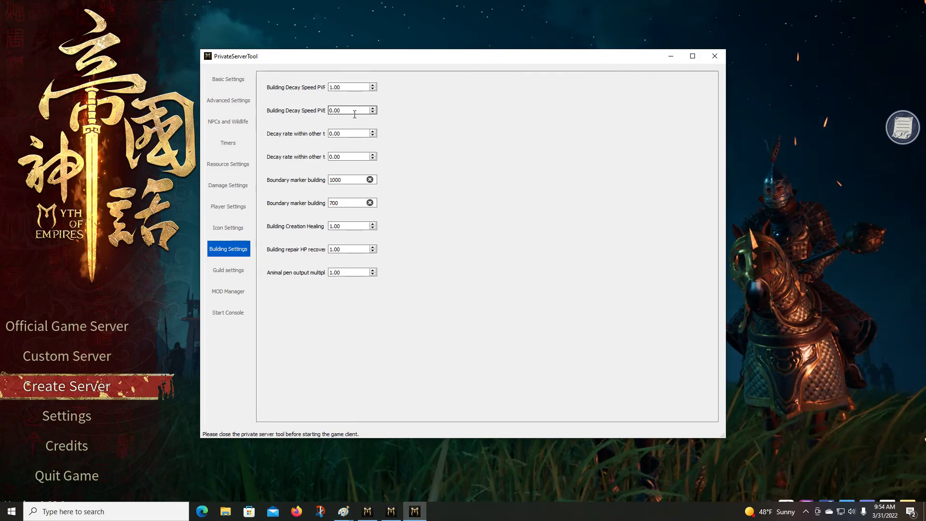
pyautogui.moveTo(355, 114)
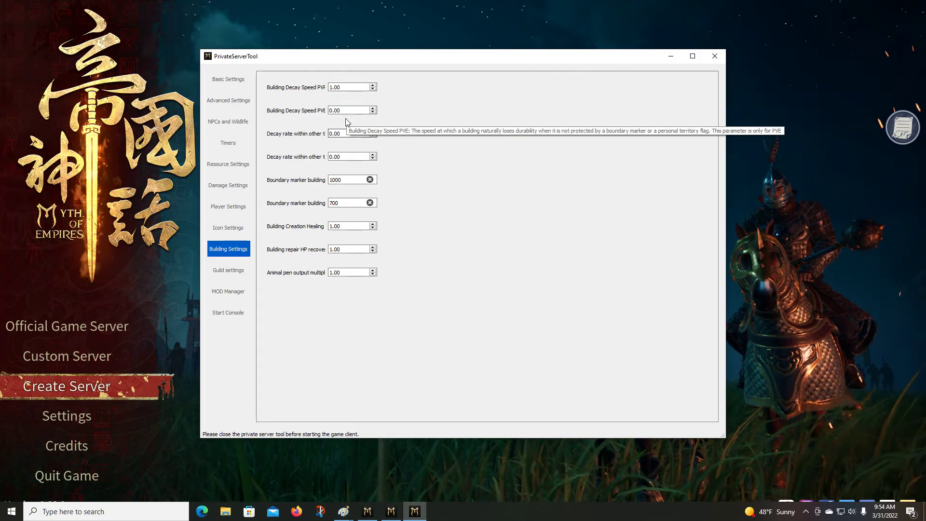
pyautogui.moveTo(361, 179)
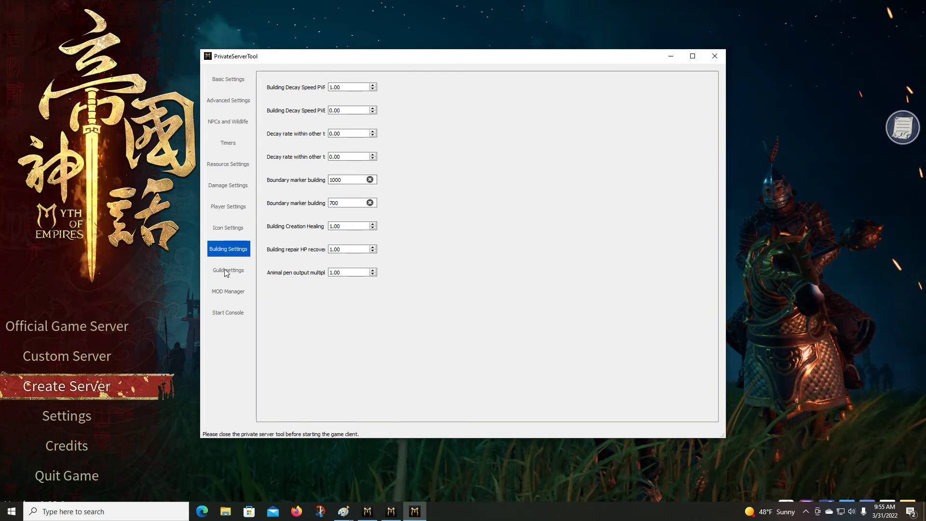
# On NPCs and Wildlife, verify tamed animal movement speed is 1.50 and both mount limits are 4.
pyautogui.click(228, 122)
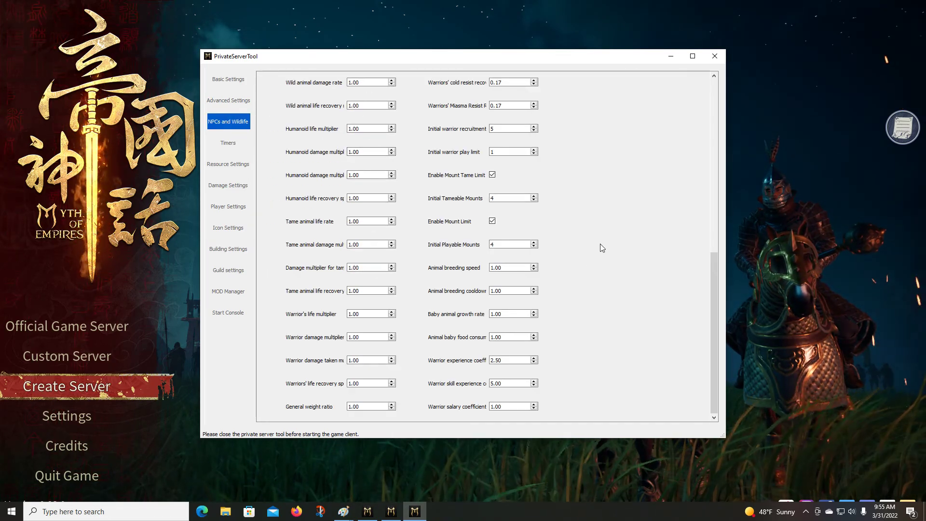
pyautogui.scroll(3, 598, 271)
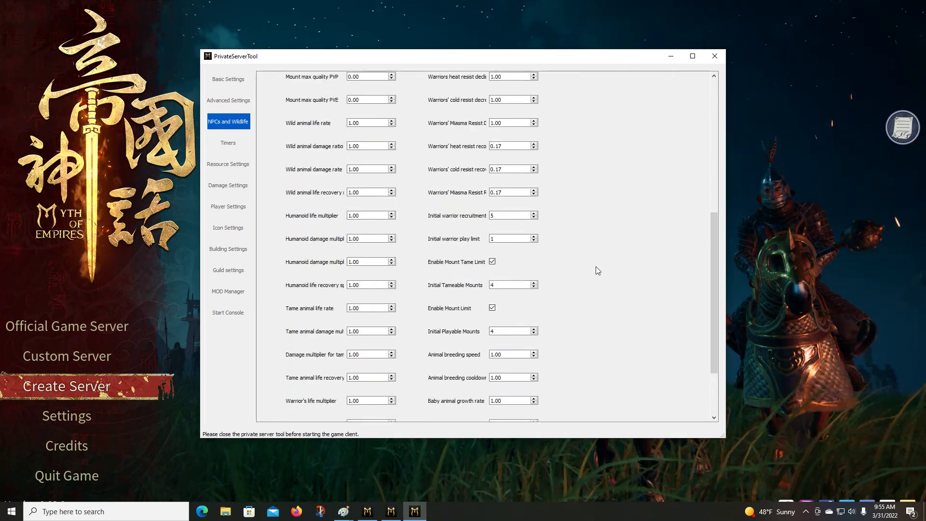
pyautogui.scroll(5, 597, 270)
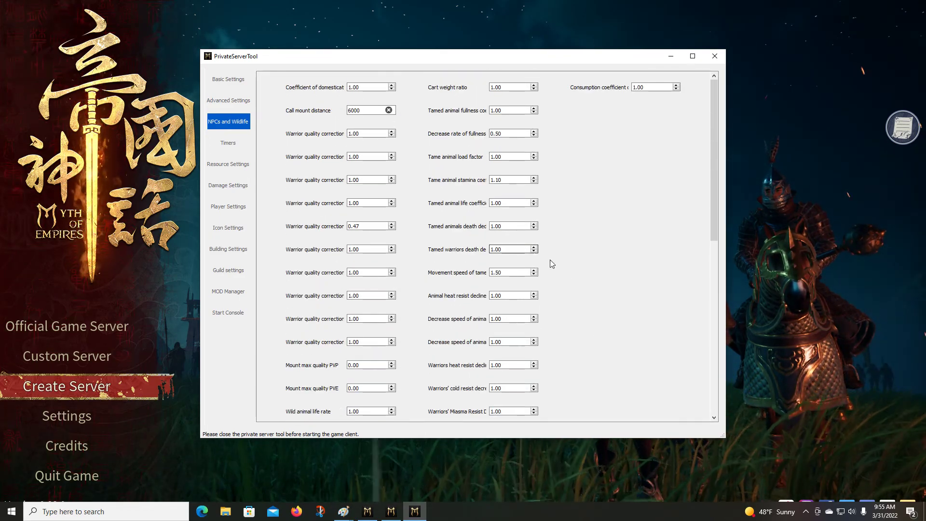
pyautogui.doubleClick(521, 275)
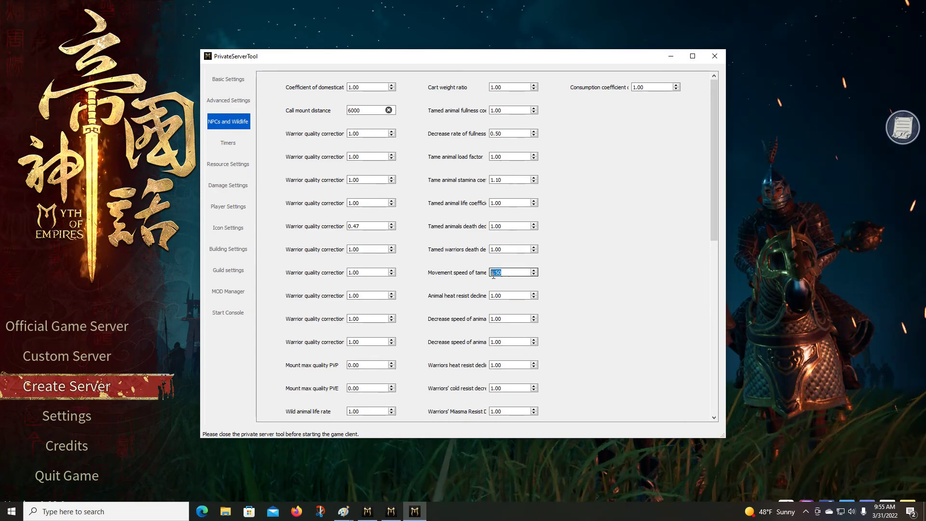
pyautogui.click(522, 278)
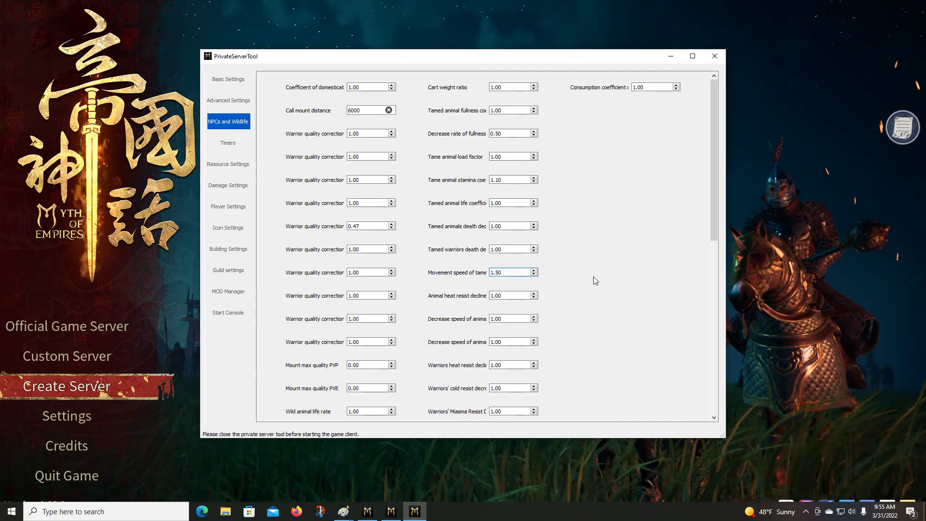
pyautogui.scroll(-6, 595, 281)
pyautogui.scroll(-3, 595, 281)
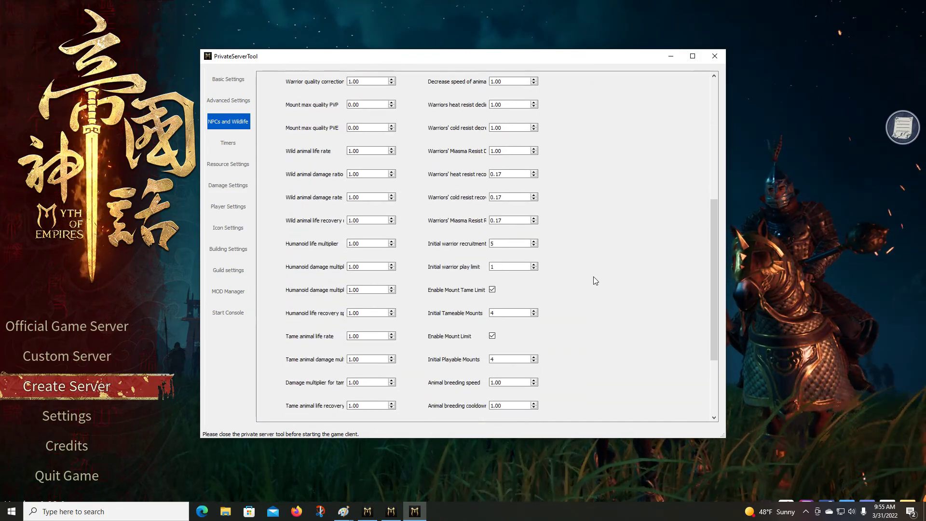
# Show the MOD Manager page, which has an empty mod list.
pyautogui.click(226, 294)
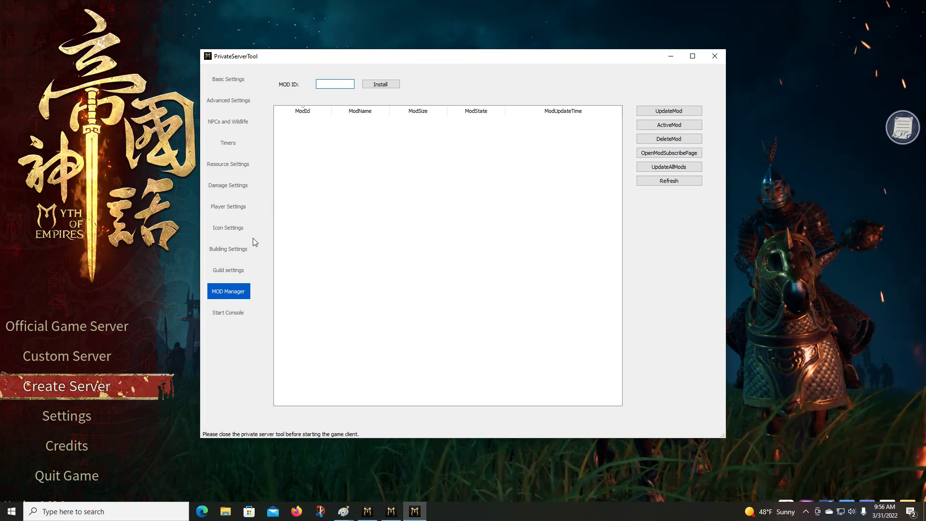
# Start the KRs server from the Start Console page, accepting the tip, then close the server tool folder.
pyautogui.click(229, 315)
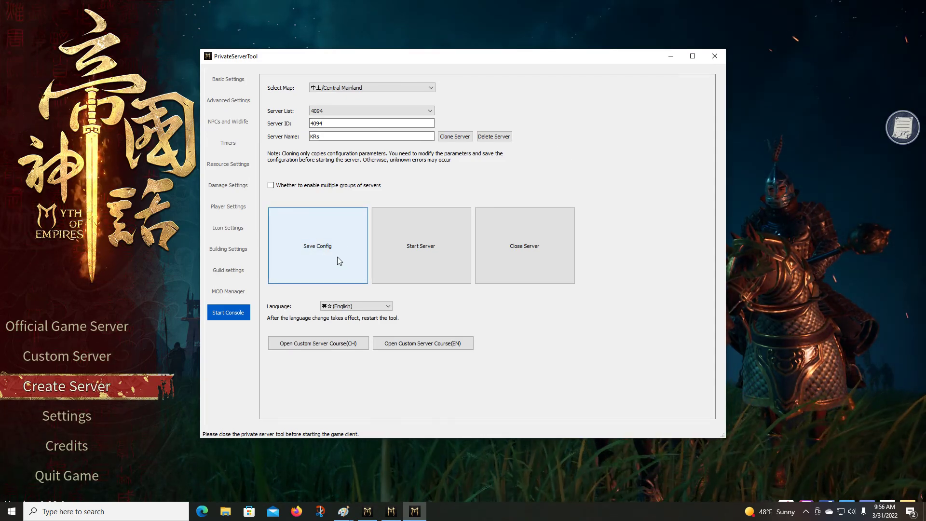
pyautogui.click(417, 244)
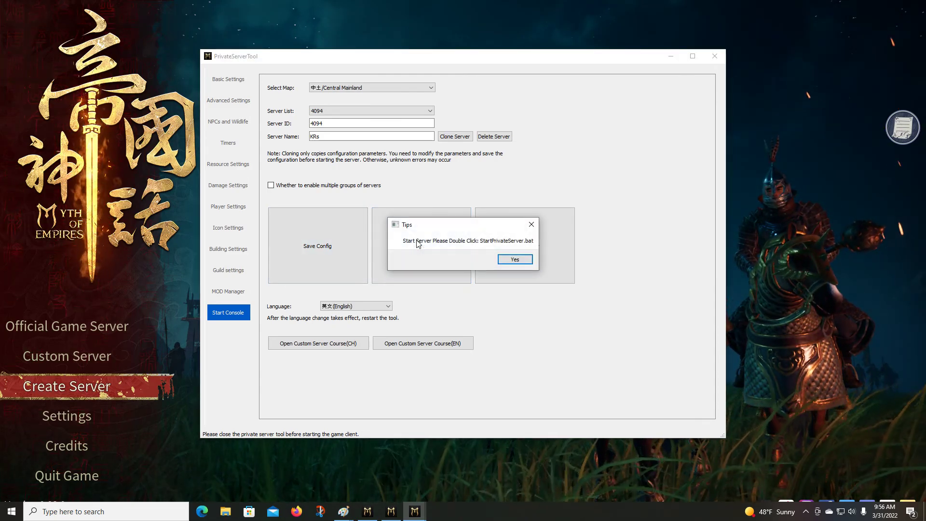
pyautogui.click(513, 261)
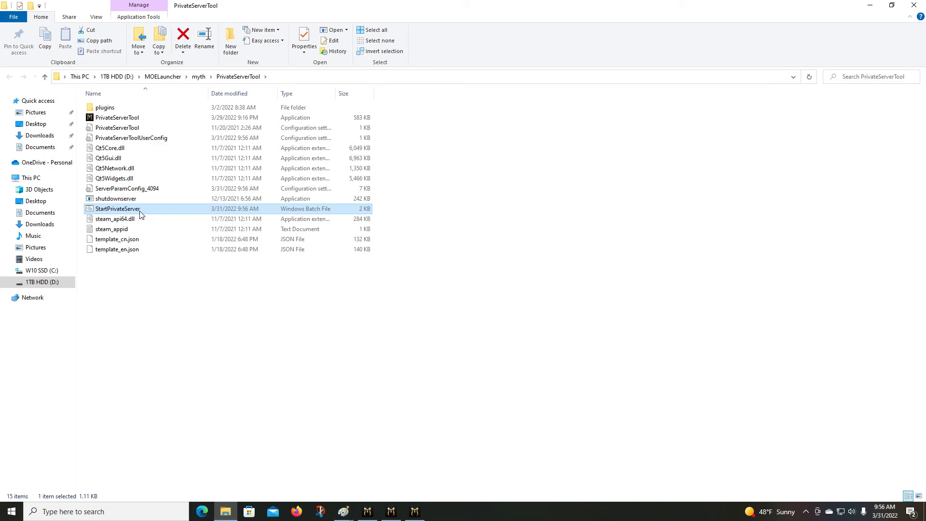
pyautogui.click(914, 5)
pyautogui.click(415, 511)
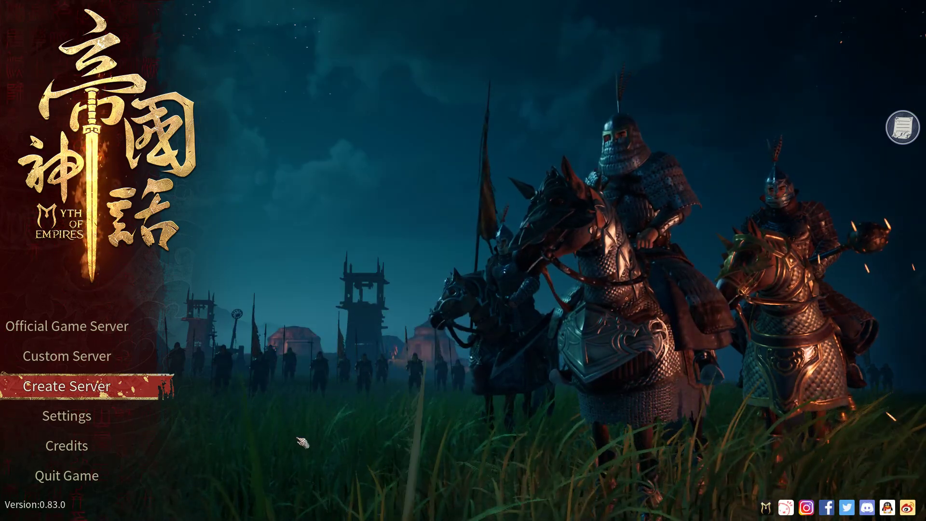
pyautogui.press('super')
# Bring up the MOE Error screenshot in Paint from its taskbar preview.
pyautogui.click(480, 243)
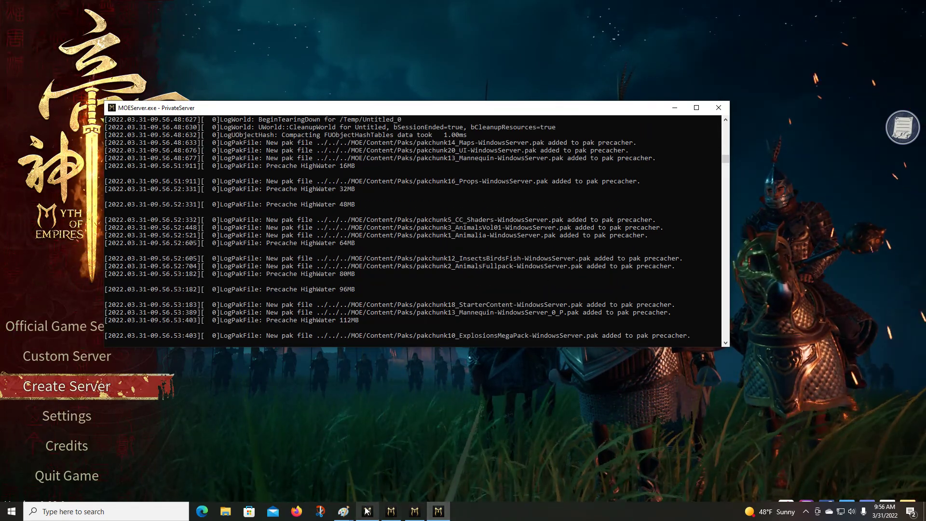
pyautogui.moveTo(344, 514)
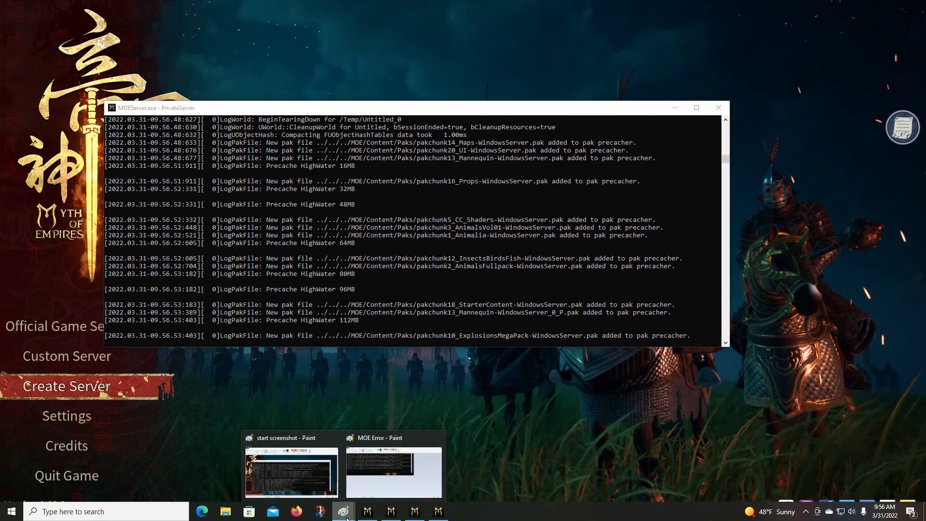
pyautogui.click(412, 497)
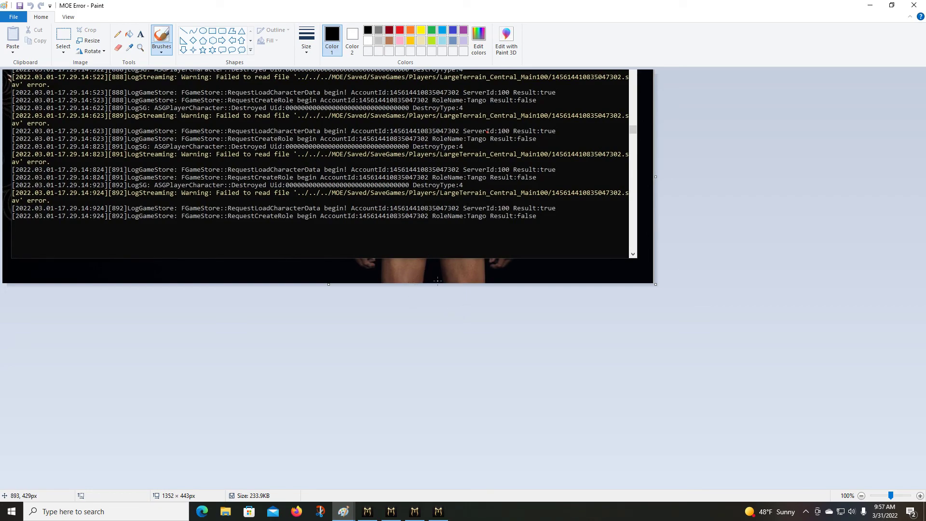
pyautogui.click(438, 511)
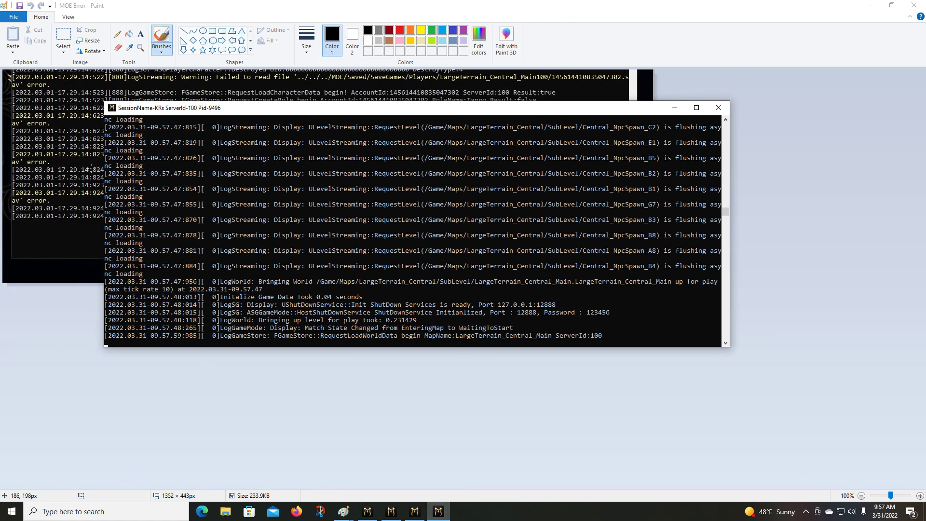
pyautogui.click(76, 167)
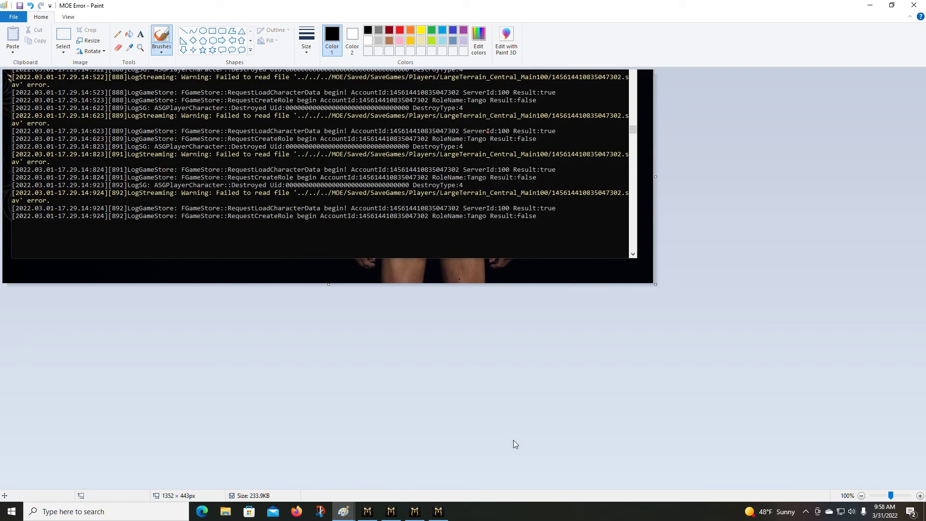
pyautogui.moveTo(345, 515)
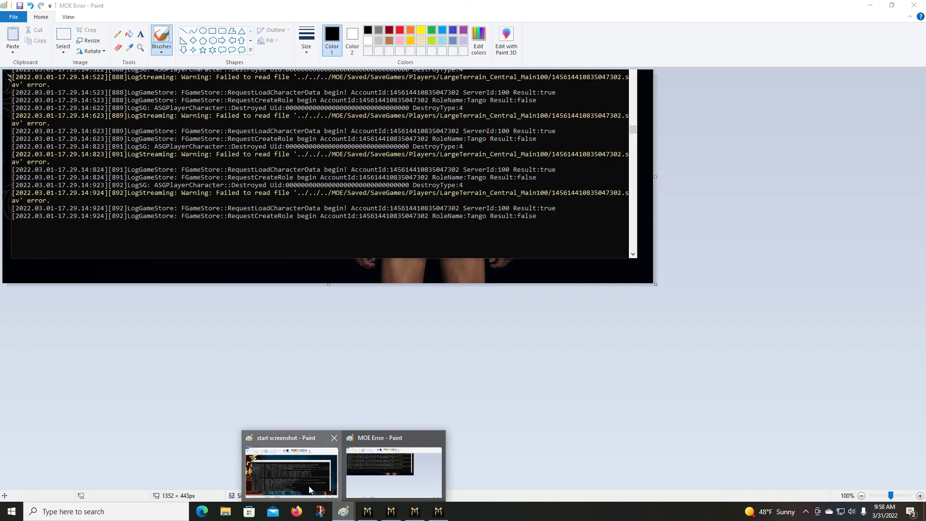
# View the start screenshot full-size, then close it and the MOE Error image without saving.
pyautogui.click(289, 475)
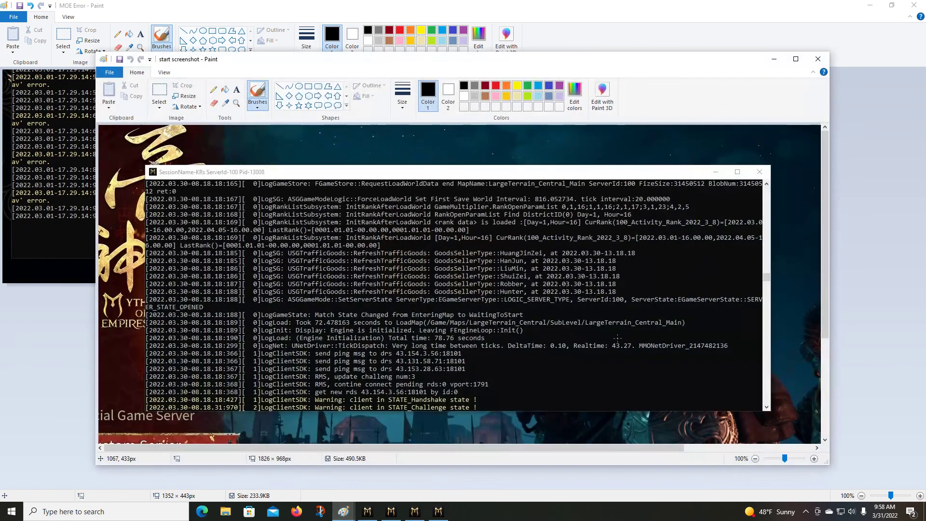
pyautogui.click(795, 59)
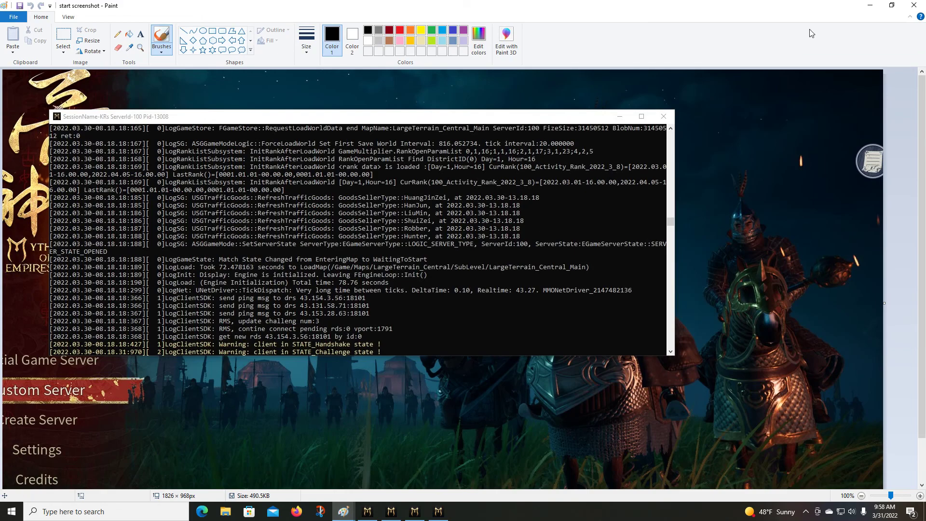
pyautogui.click(915, 4)
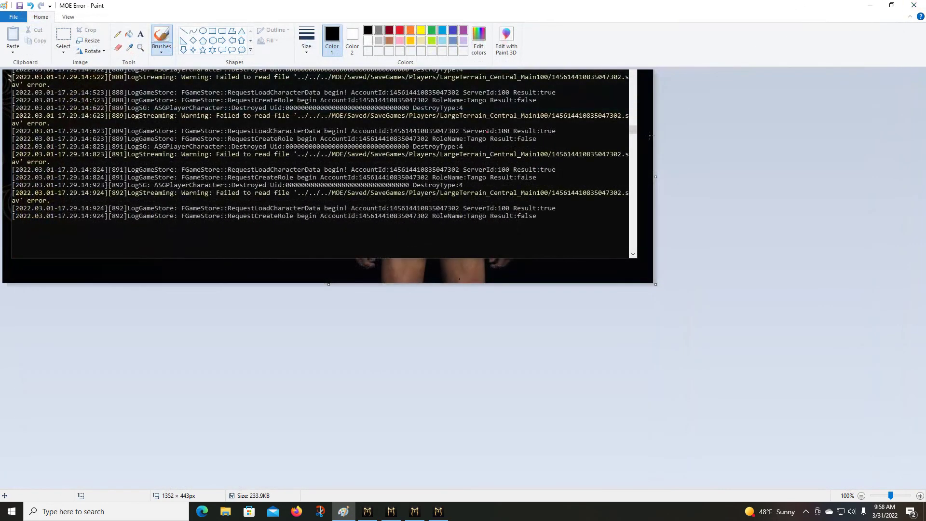
pyautogui.click(921, 5)
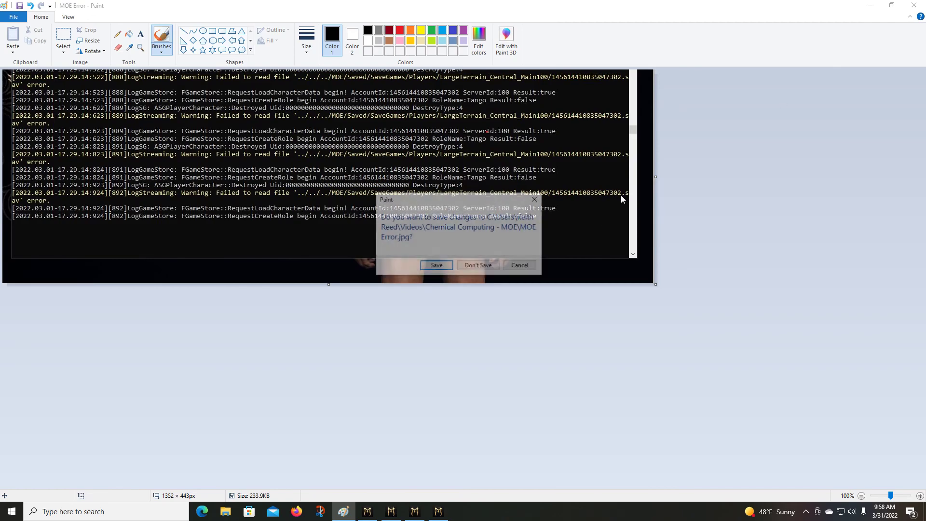
pyautogui.click(473, 269)
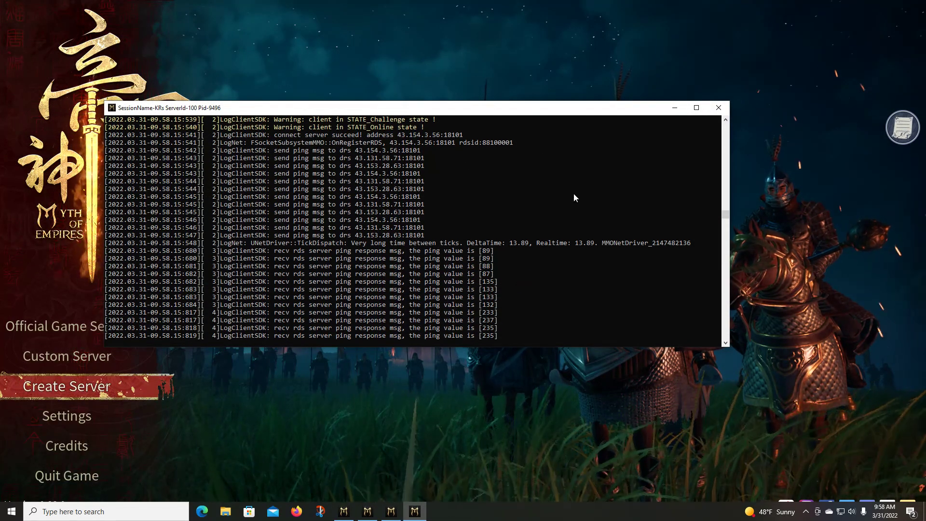
# Check the MOEServer console log, then bring the PrivateServerTool window for server 4094 KRs back to the front.
pyautogui.scroll(1, 553, 207)
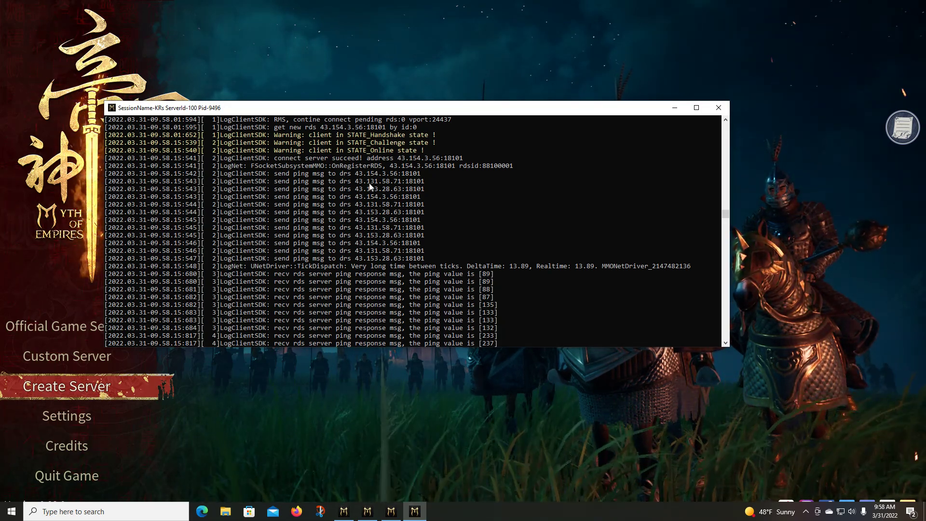
pyautogui.click(202, 364)
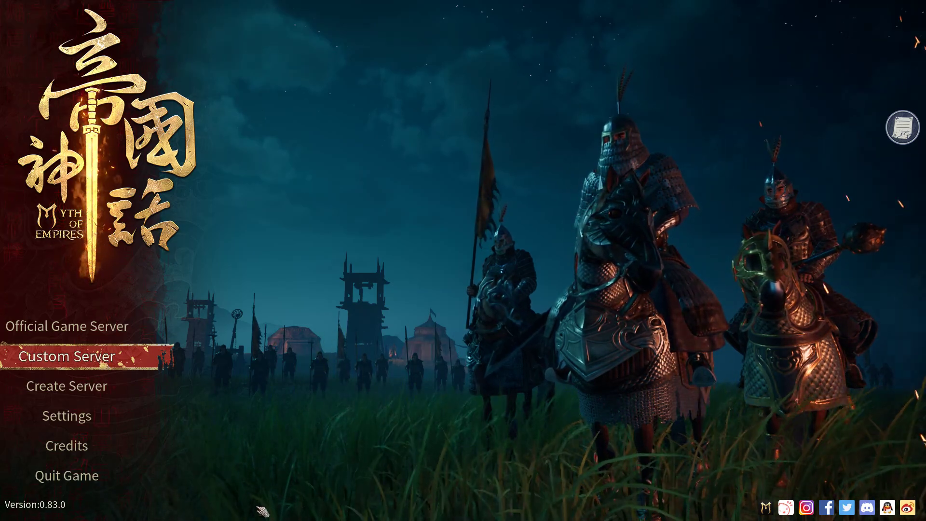
pyautogui.press('super')
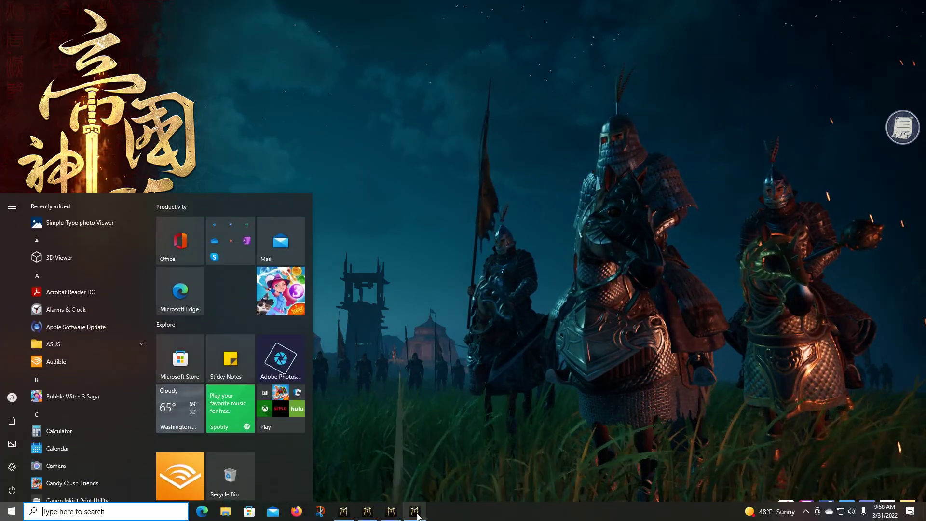
pyautogui.click(414, 511)
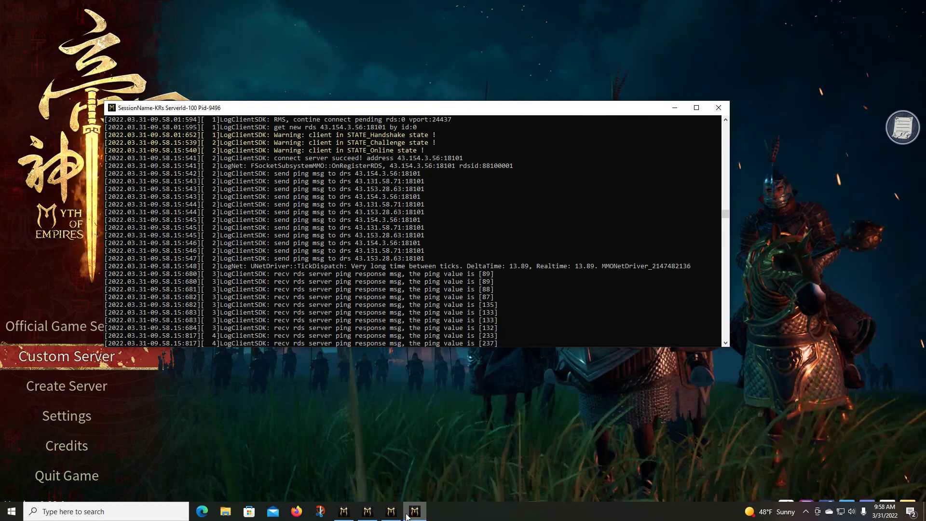
pyautogui.click(390, 512)
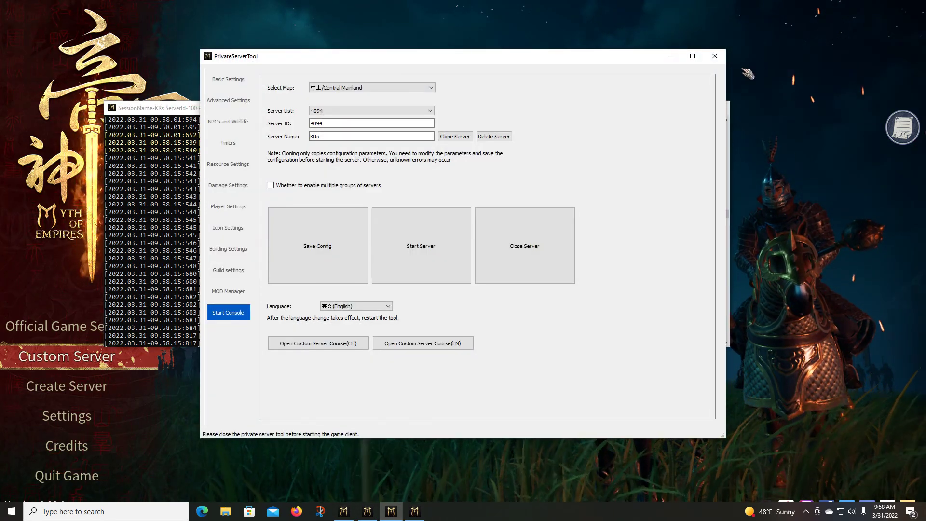
# In the game's refreshed Custom Server list, filter by 'kr' and select the KRs server (version 0.83, 0/20 players).
pyautogui.click(796, 56)
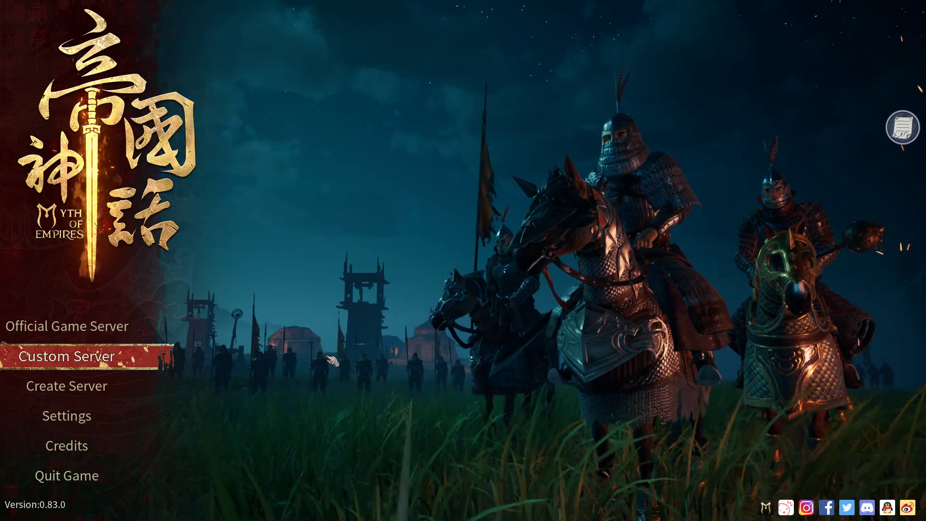
pyautogui.click(110, 357)
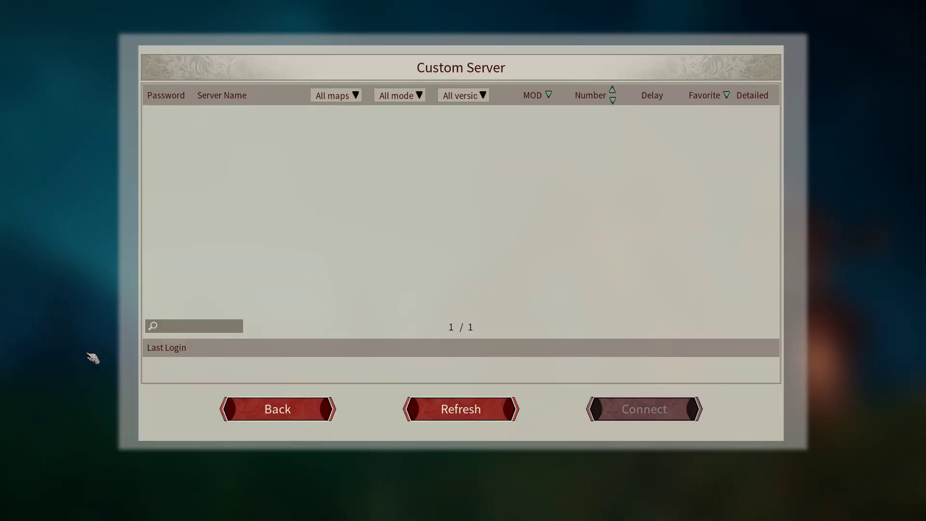
pyautogui.click(479, 420)
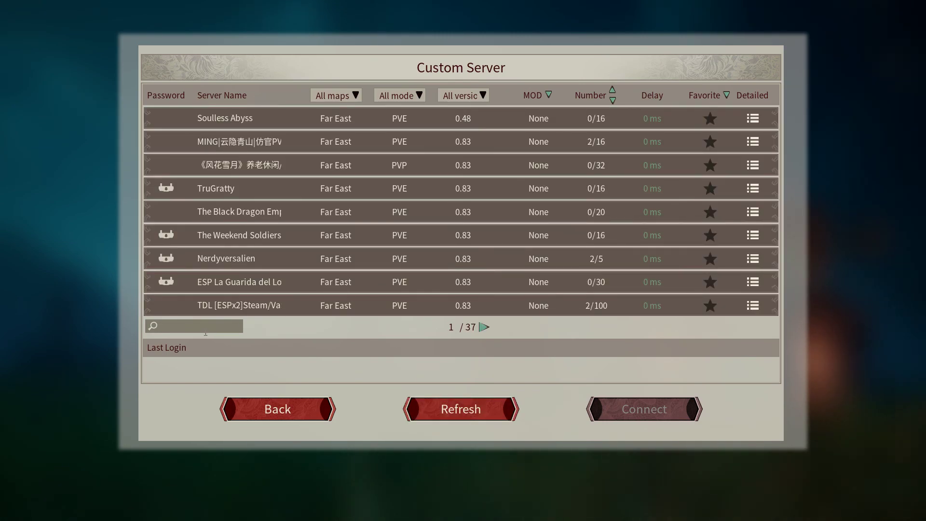
pyautogui.click(195, 327)
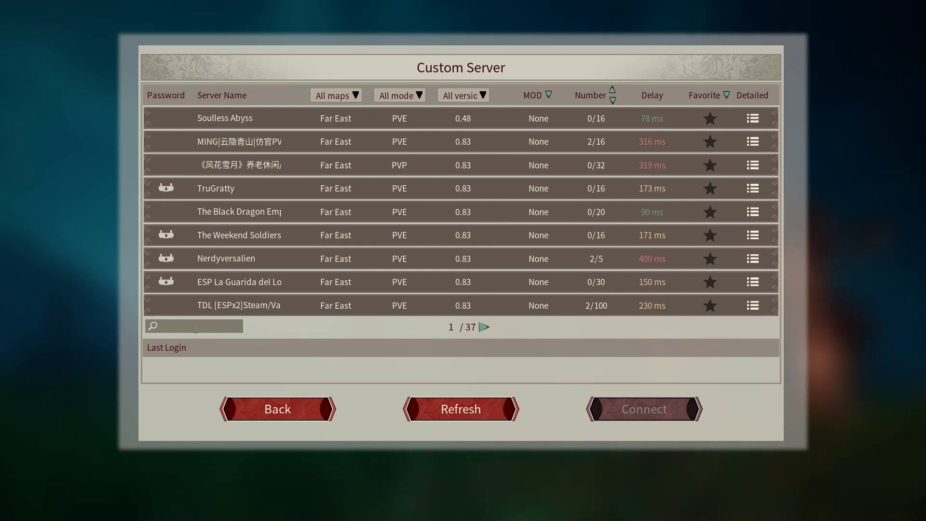
pyautogui.write('kr')
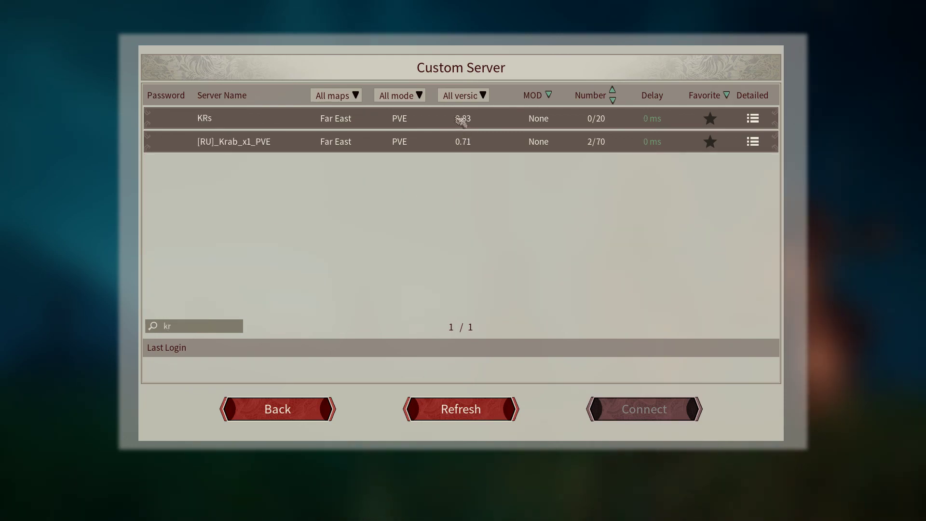
pyautogui.click(461, 120)
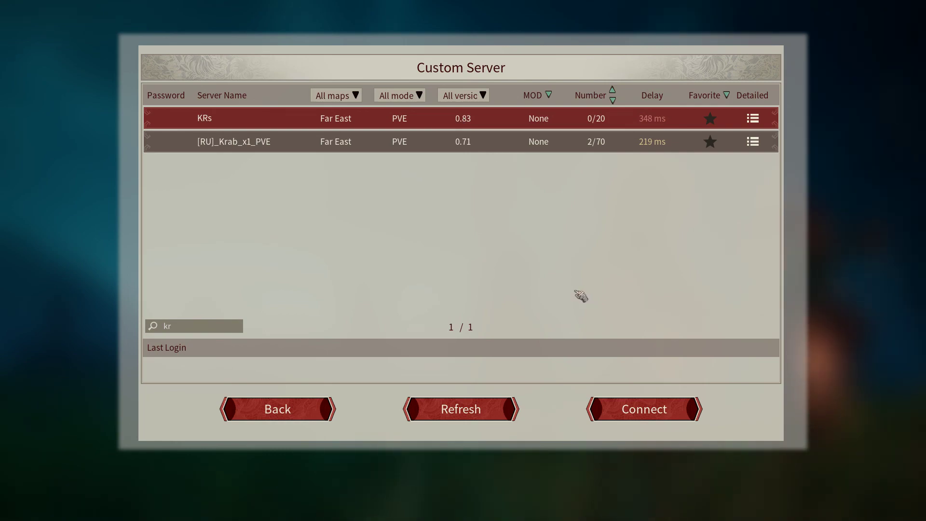